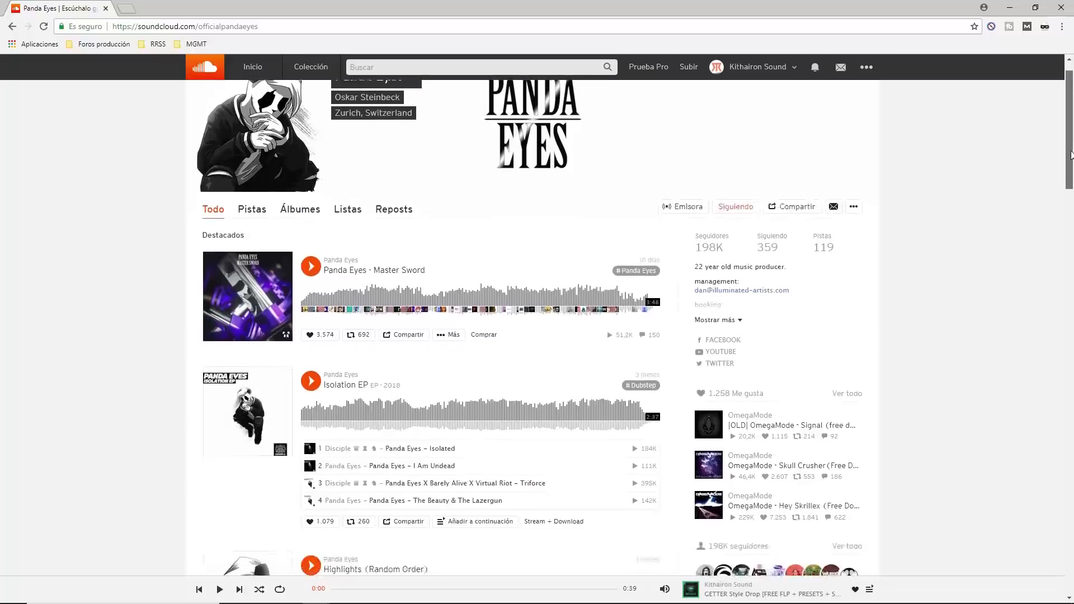
Look through the featured releases on the Panda Eyes profile.
{"action": "scroll", "coordinate": [1072, 163], "scroll_direction": "up", "scroll_amount": 1}
{"action": "scroll", "coordinate": [1073, 162], "scroll_direction": "down", "scroll_amount": 4}
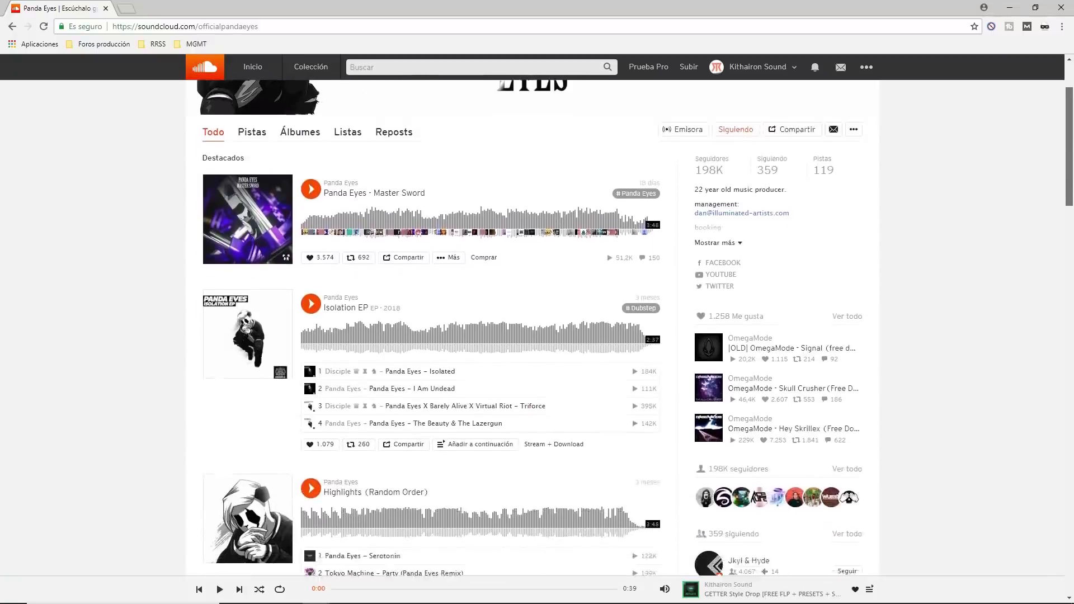
{"action": "scroll", "coordinate": [635, 322], "scroll_direction": "down", "scroll_amount": 2}
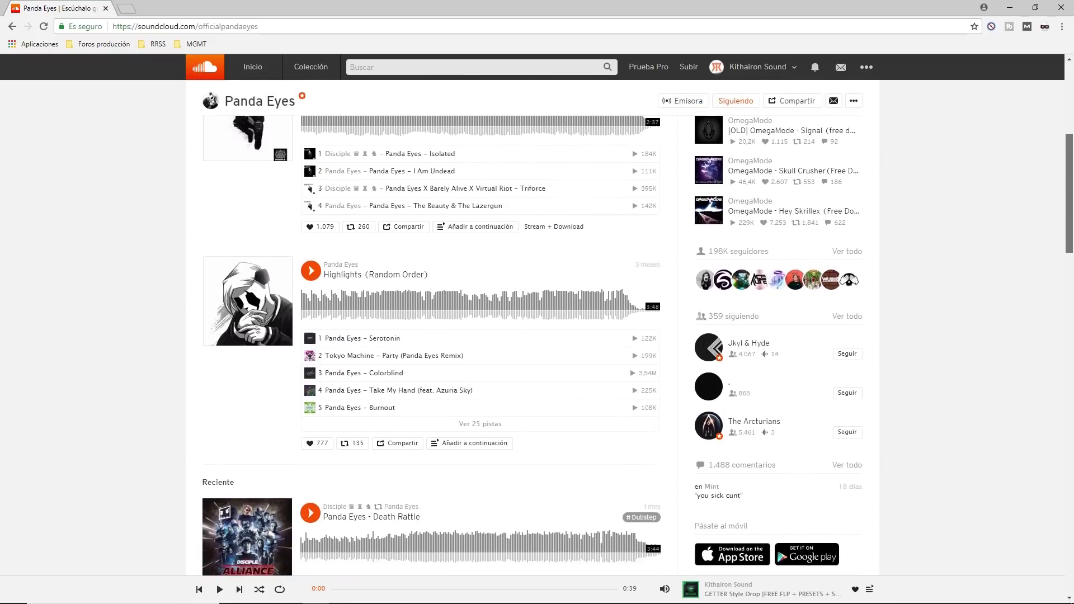
{"action": "scroll", "coordinate": [636, 321], "scroll_direction": "up", "scroll_amount": 1}
{"action": "scroll", "coordinate": [650, 243], "scroll_direction": "up", "scroll_amount": 3}
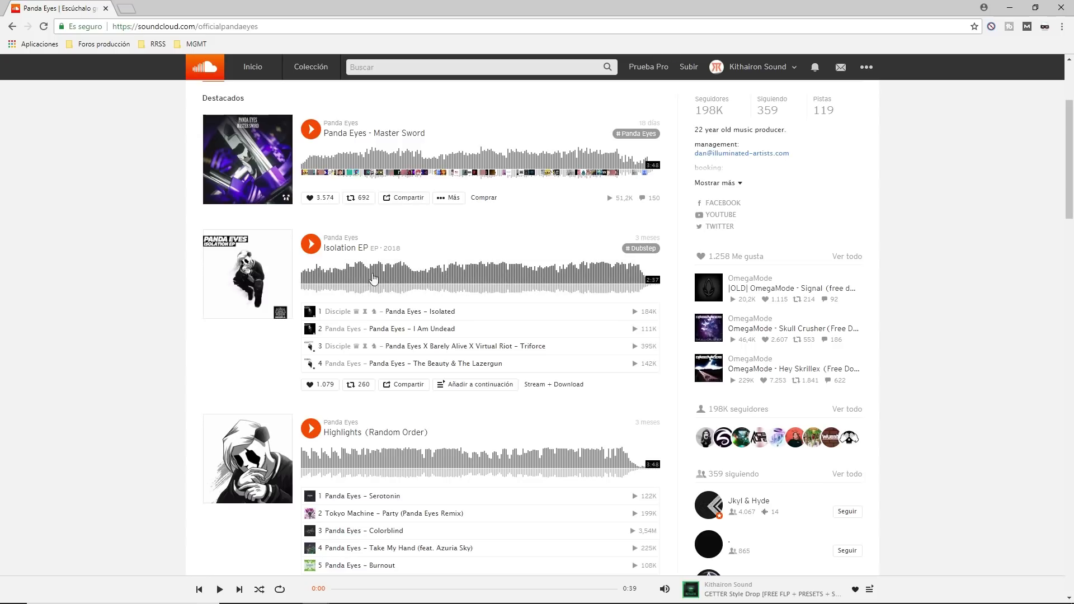
{"action": "left_click", "coordinate": [269, 281]}
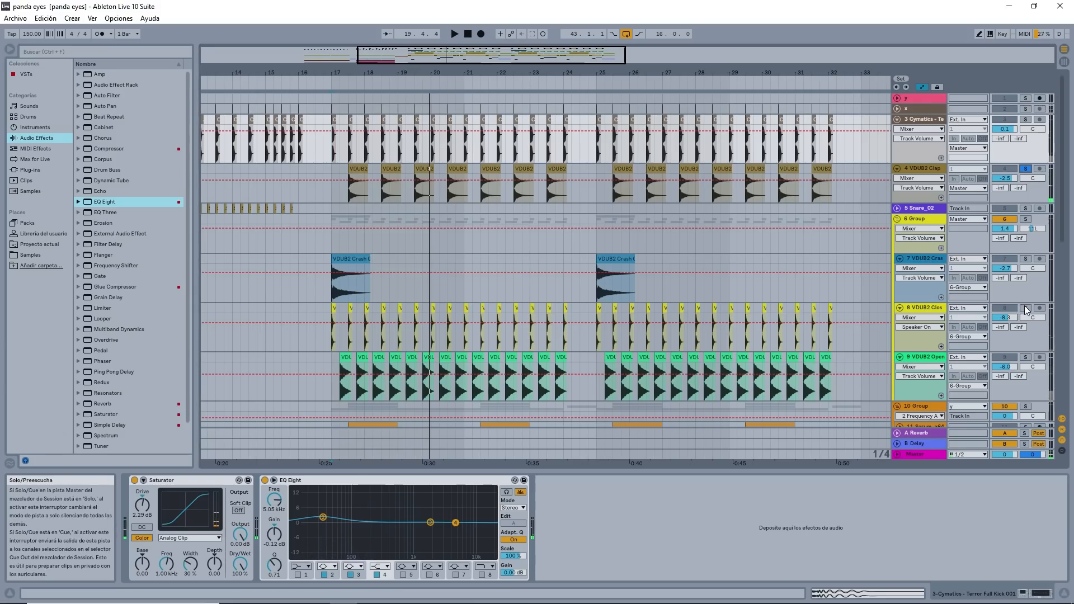
Solo the 6 Group percussion and the Cymatics kick together with the clap, and play the section.
{"action": "left_click", "coordinate": [1027, 219]}
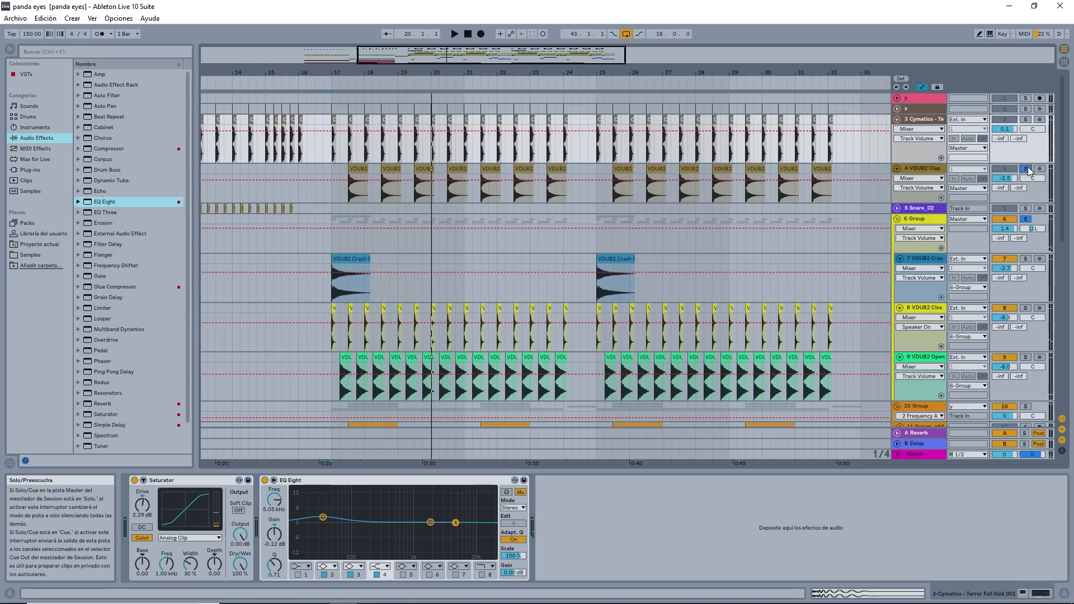
{"action": "left_click", "coordinate": [1026, 118], "text": "ctrl"}
{"action": "key", "text": "space"}
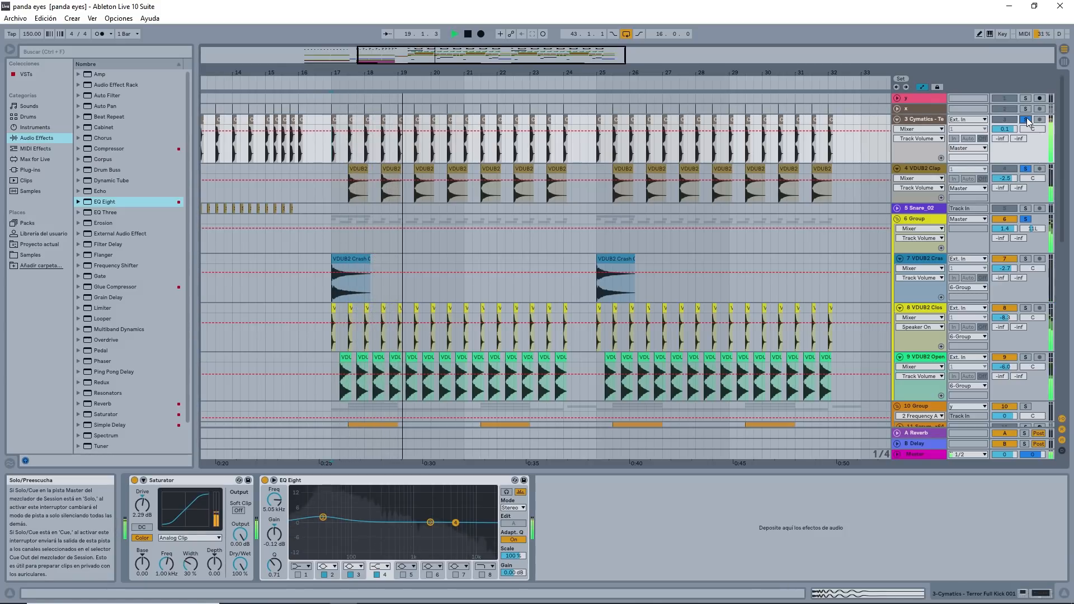
{"action": "key", "text": "space"}
Inspect the effect chains of the 6 Group track and the VDUB2 Clap track.
{"action": "scroll", "coordinate": [905, 250], "scroll_direction": "down", "scroll_amount": 2}
{"action": "left_click", "coordinate": [925, 166]}
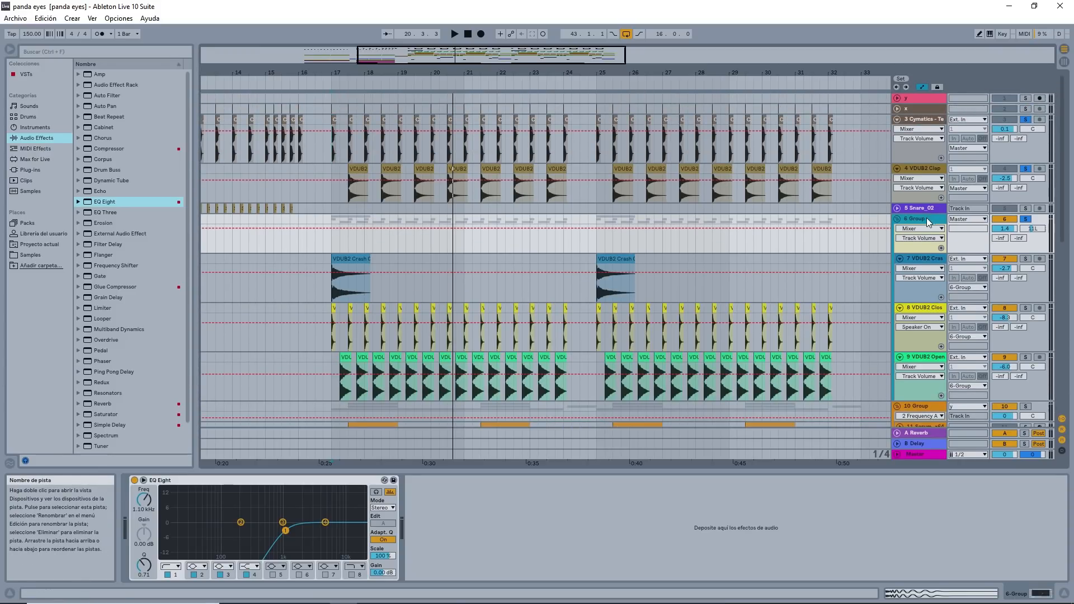
{"action": "scroll", "coordinate": [301, 443], "scroll_direction": "down", "scroll_amount": 2}
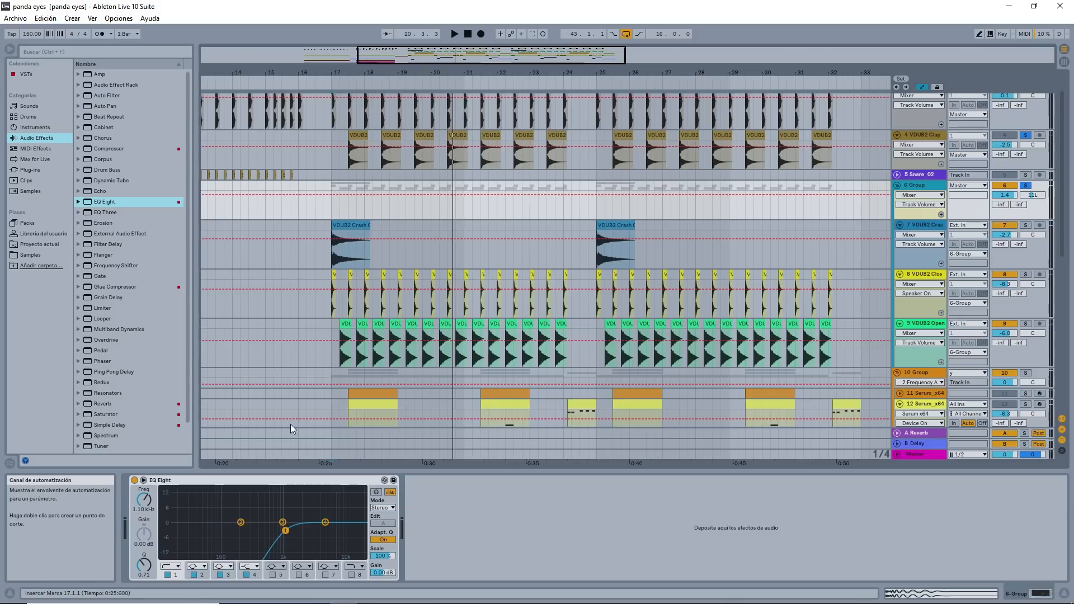
{"action": "scroll", "coordinate": [504, 327], "scroll_direction": "up", "scroll_amount": 1}
{"action": "scroll", "coordinate": [524, 327], "scroll_direction": "up", "scroll_amount": 1}
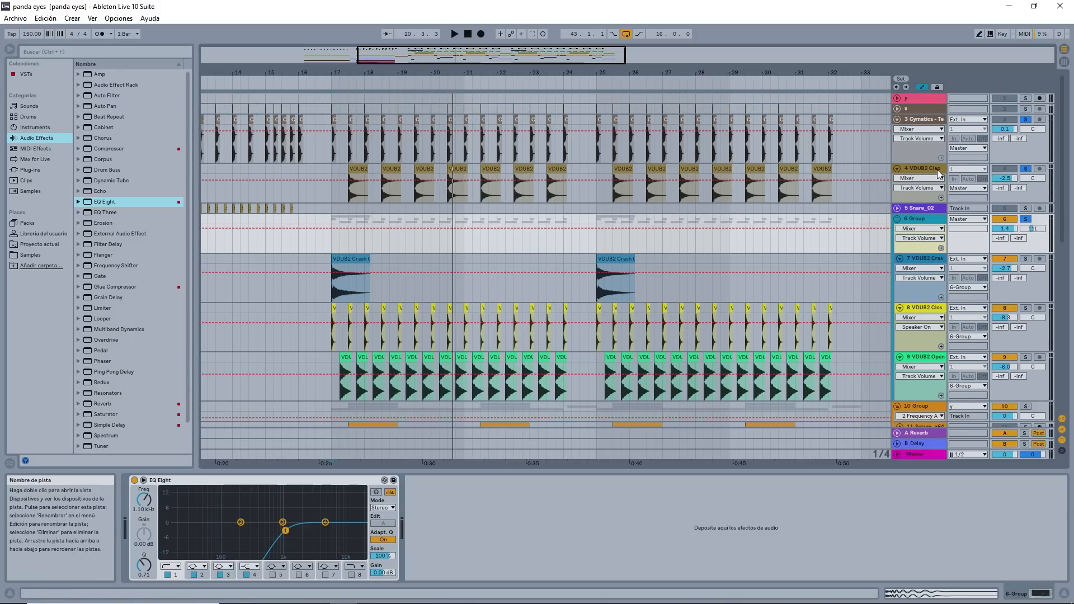
{"action": "left_click", "coordinate": [933, 170]}
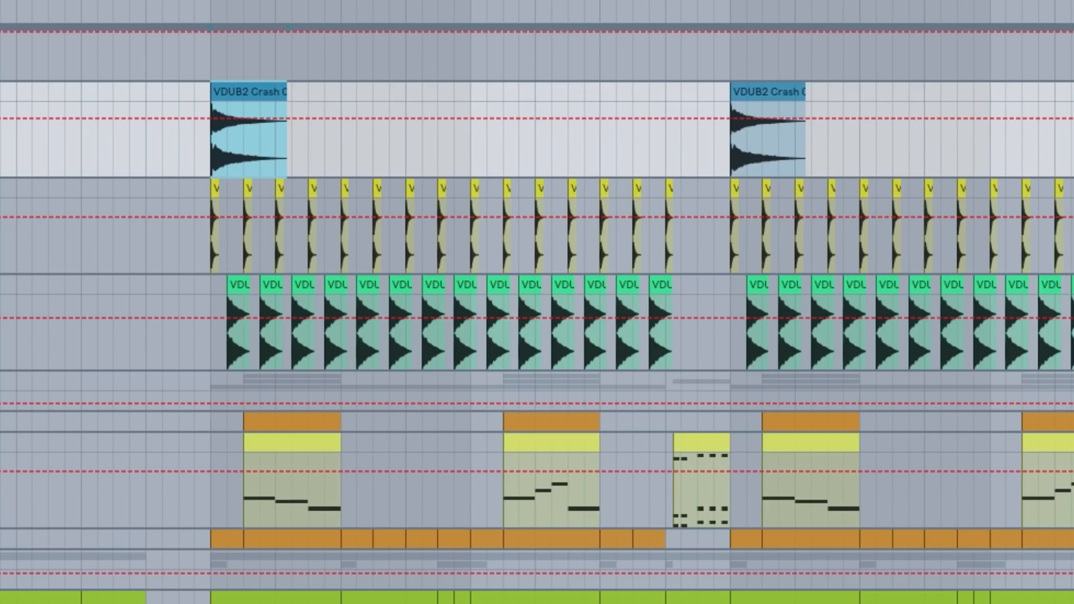
Listen to the soloed closed and open hi-hats, and play the complete drum section from bar 17.
{"action": "key", "text": "space"}
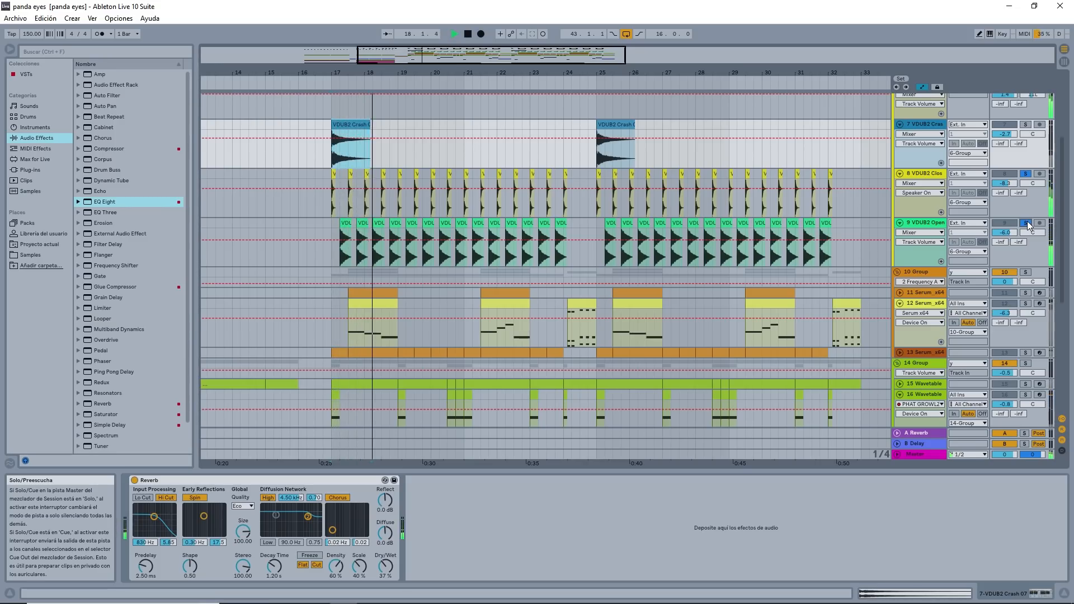
{"action": "key", "text": "space"}
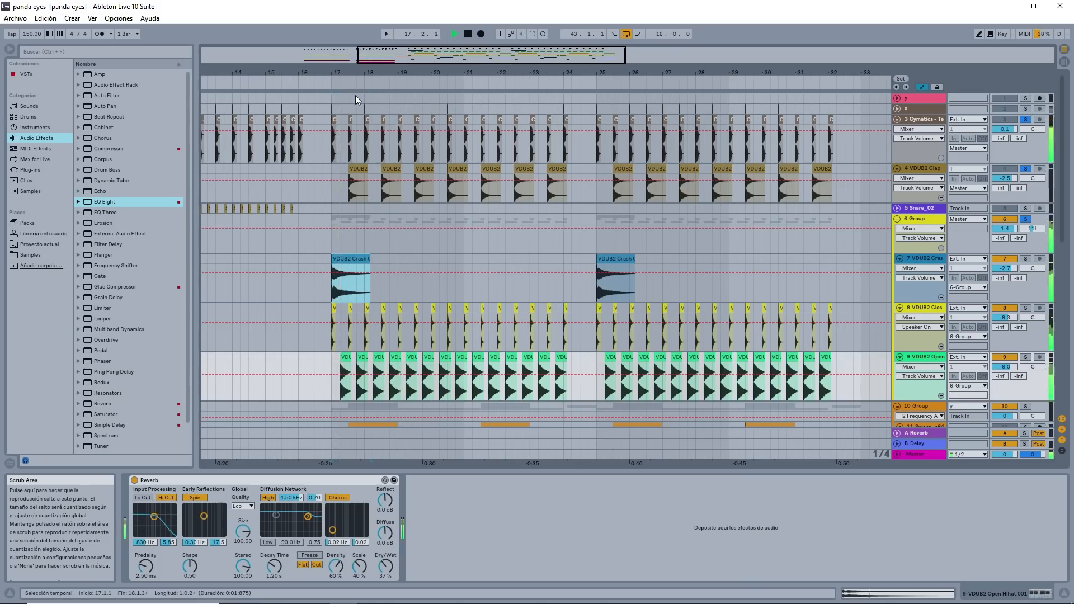
Unfold Serum tracks 24 and 25, solo the chord track 24, and play it from bar 9.
{"action": "scroll", "coordinate": [504, 194], "scroll_direction": "down", "scroll_amount": 3}
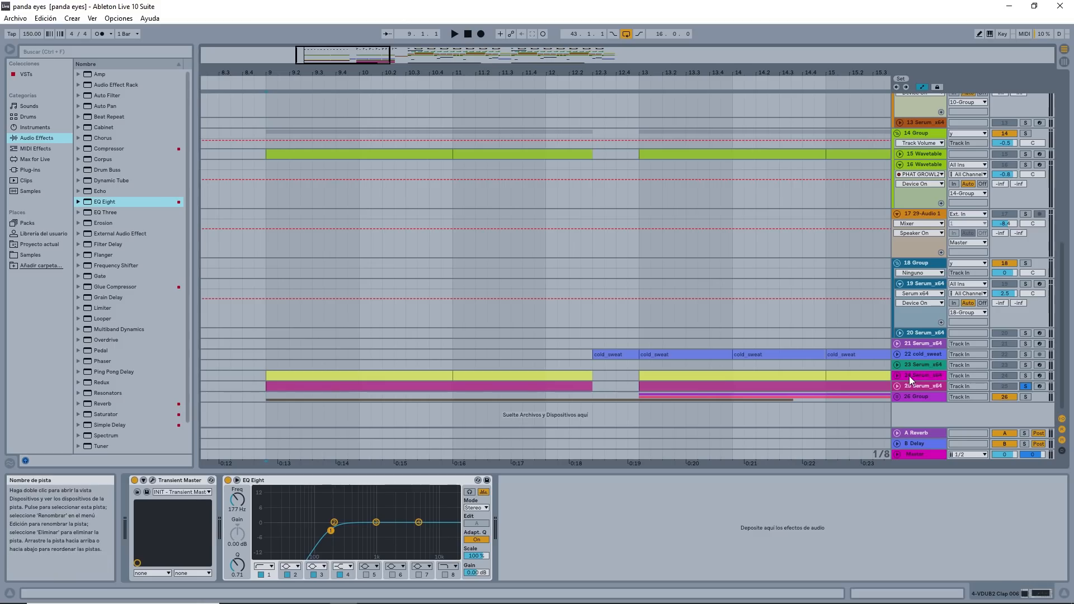
{"action": "left_click", "coordinate": [900, 376]}
{"action": "left_click", "coordinate": [897, 386]}
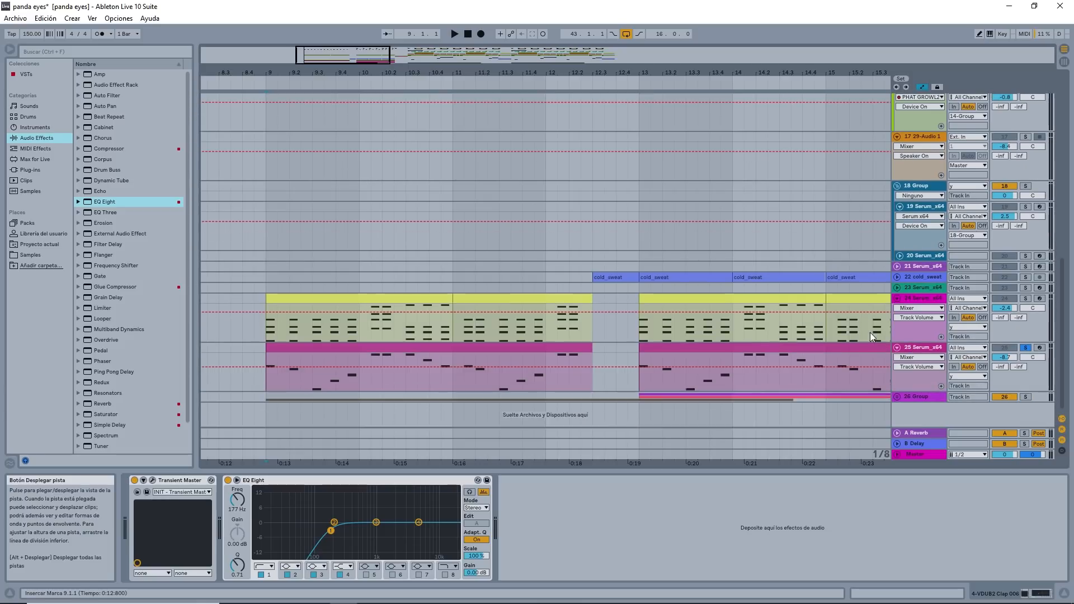
{"action": "left_click", "coordinate": [271, 331]}
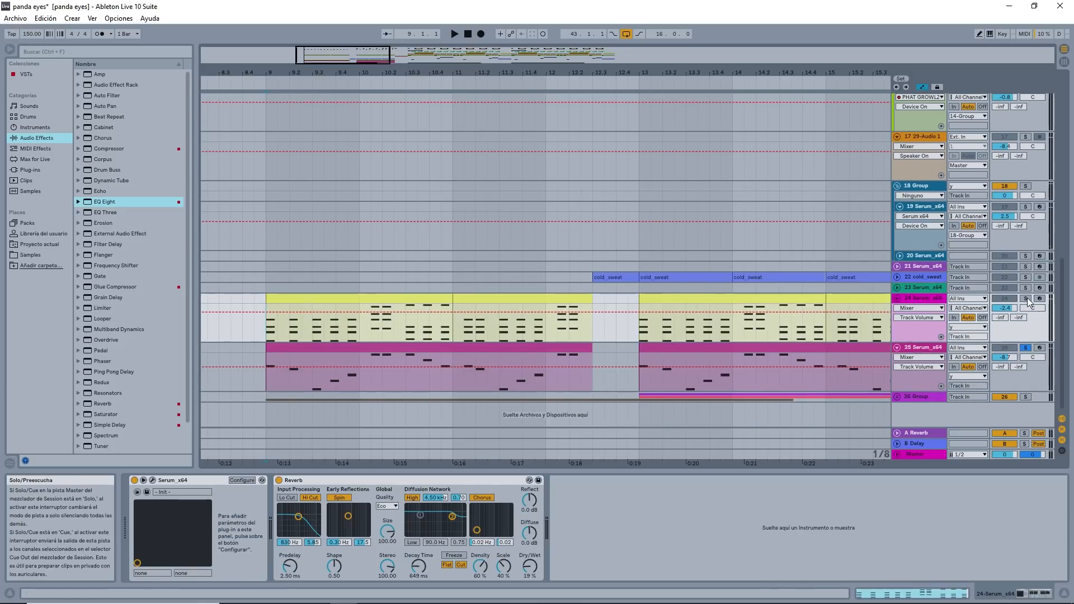
{"action": "left_click", "coordinate": [1024, 301]}
{"action": "key", "text": "space"}
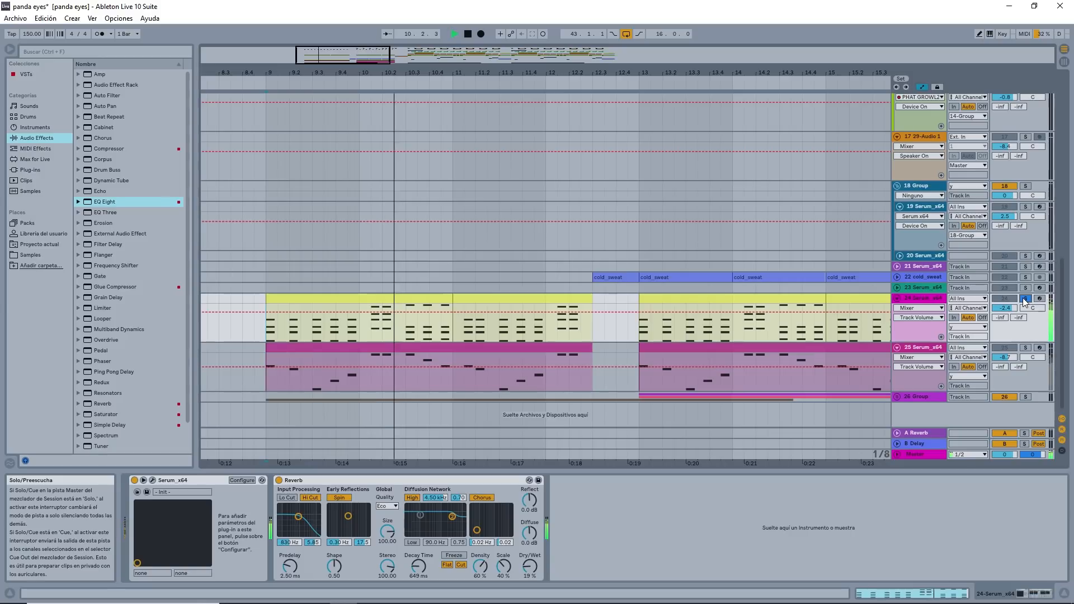
Solo Serum track 25 and play its melody from bar 9.
{"action": "left_click", "coordinate": [1028, 348]}
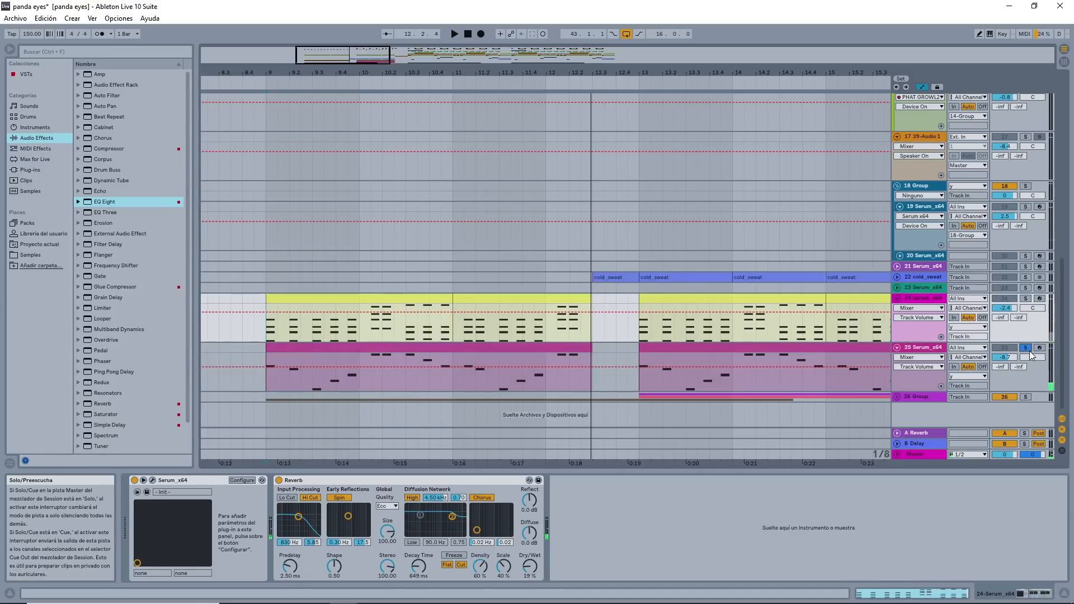
{"action": "key", "text": "space"}
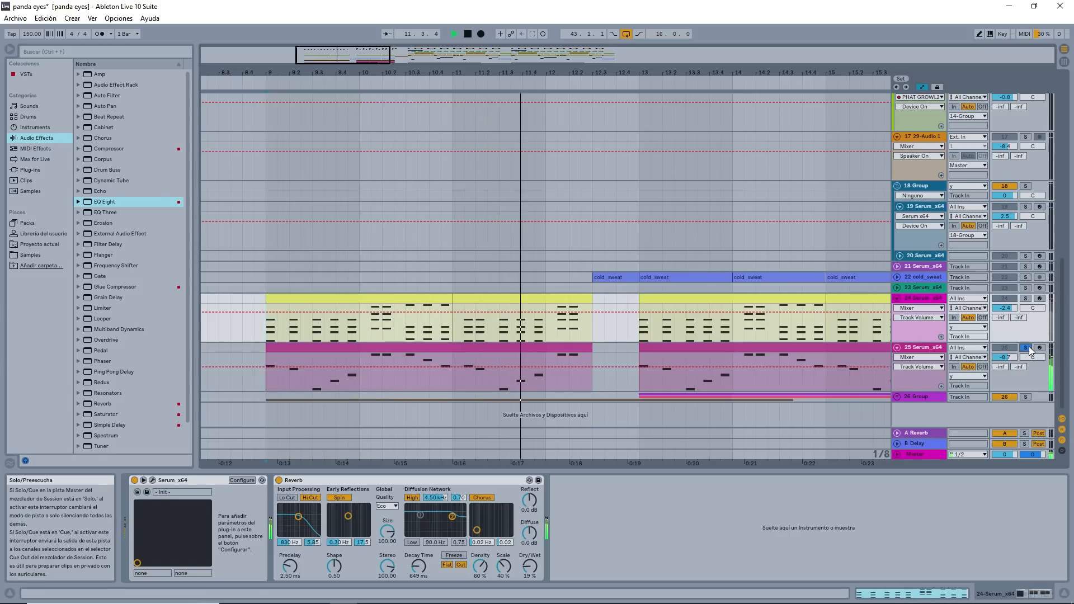
{"action": "key", "text": "space"}
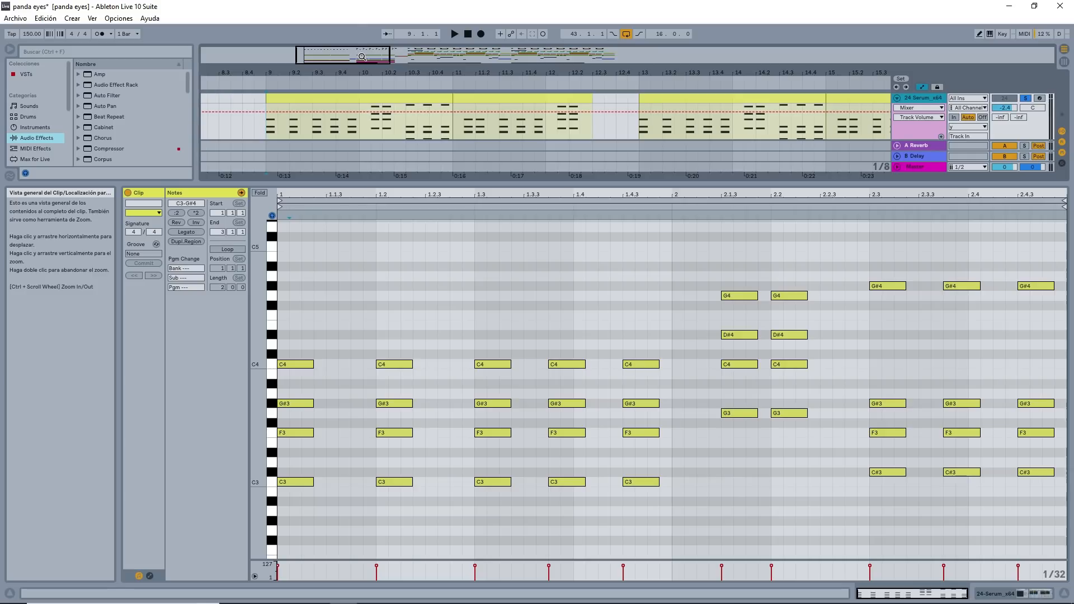
Play the drop with track 12's Serum window moved aside, and raise oscillator A's unison voices.
{"action": "left_click_drag", "start_coordinate": [355, 56], "coordinate": [388, 58]}
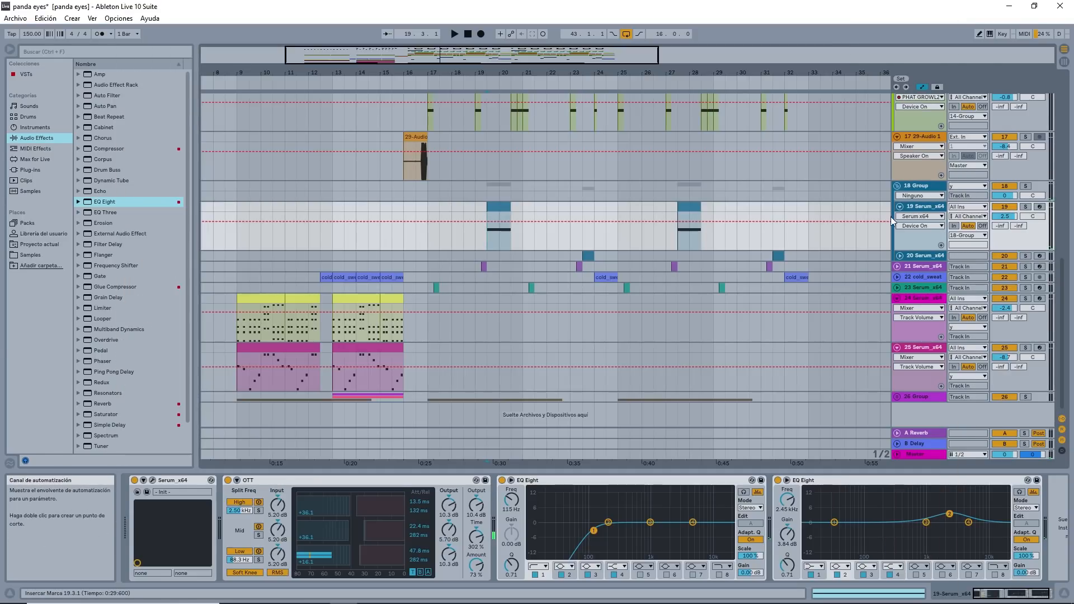
{"action": "scroll", "coordinate": [727, 224], "scroll_direction": "up", "scroll_amount": 3}
{"action": "scroll", "coordinate": [700, 234], "scroll_direction": "up", "scroll_amount": 5}
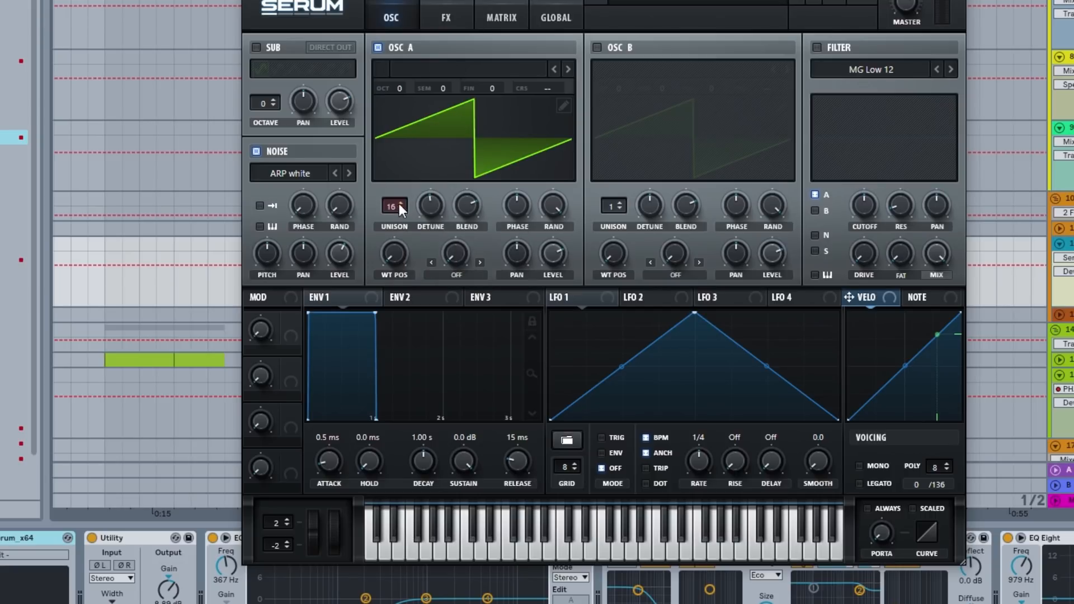
{"action": "left_click_drag", "start_coordinate": [665, 0], "coordinate": [902, 0]}
{"action": "key", "text": "space"}
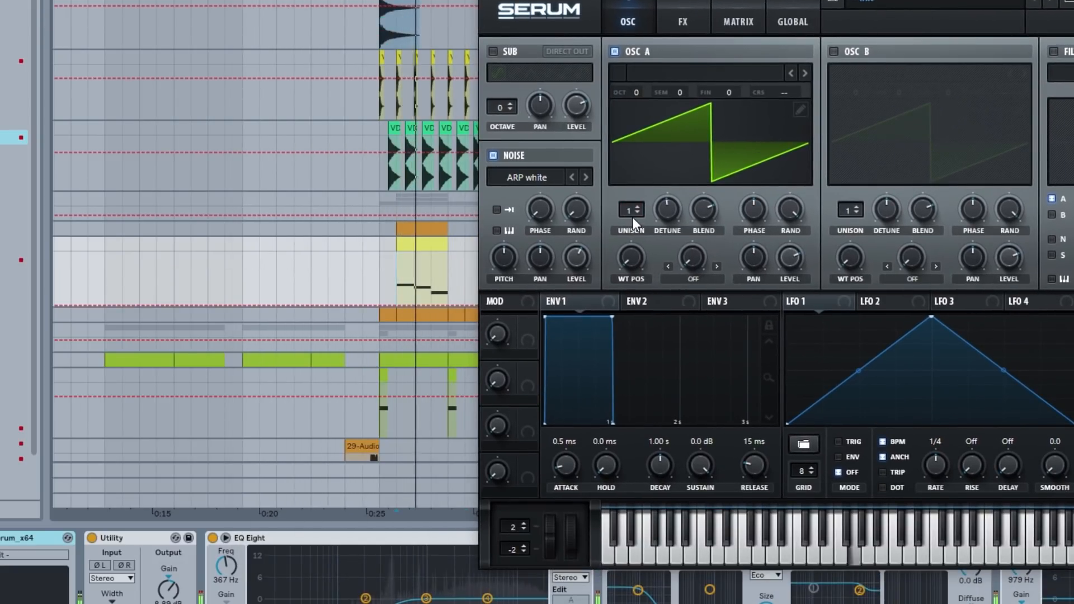
{"action": "left_click_drag", "start_coordinate": [629, 207], "coordinate": [629, 168]}
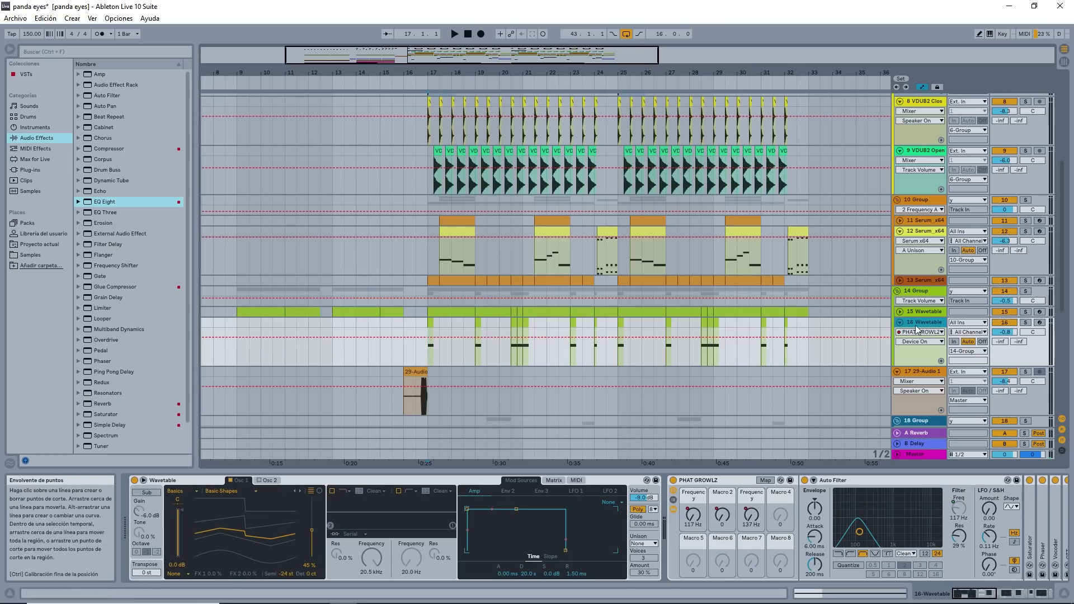
Inspect the remaining devices in the effect chain of the 16 Wavetable growl track.
{"action": "left_click", "coordinate": [989, 597]}
{"action": "left_click_drag", "start_coordinate": [987, 596], "coordinate": [1005, 595]}
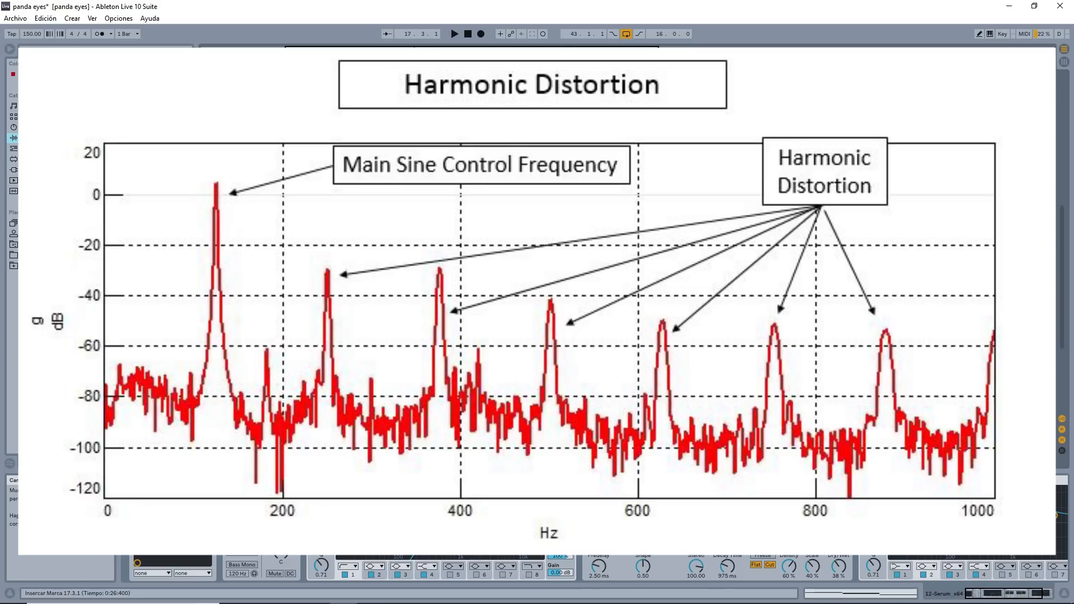
Open the Serum instrument on track 11 and play its frequency-modulated sound.
{"action": "key", "text": "Up"}
{"action": "key", "text": "Up"}
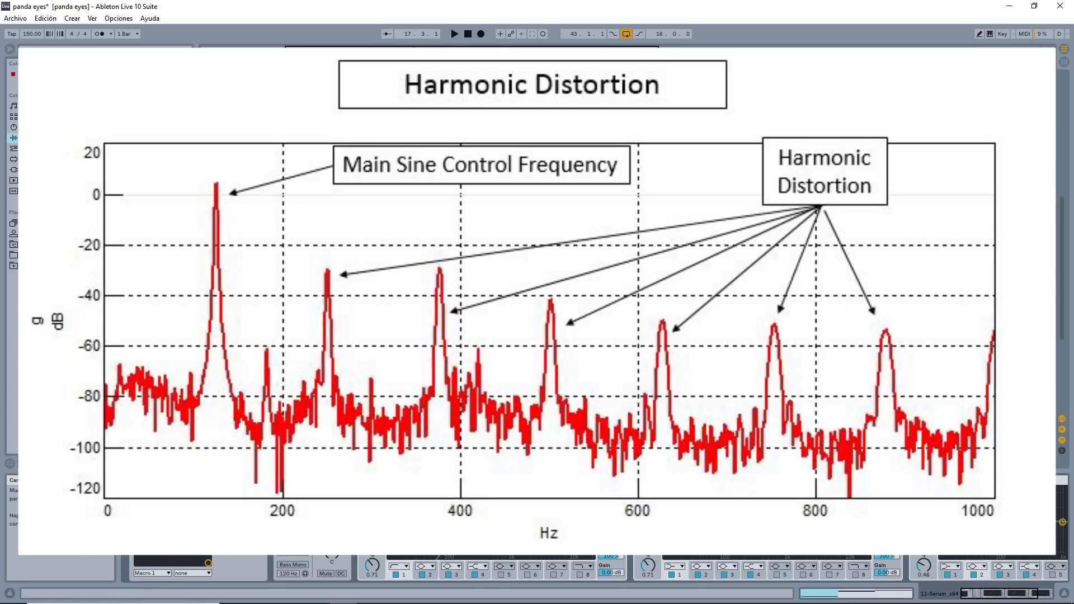
{"action": "left_click", "coordinate": [152, 480]}
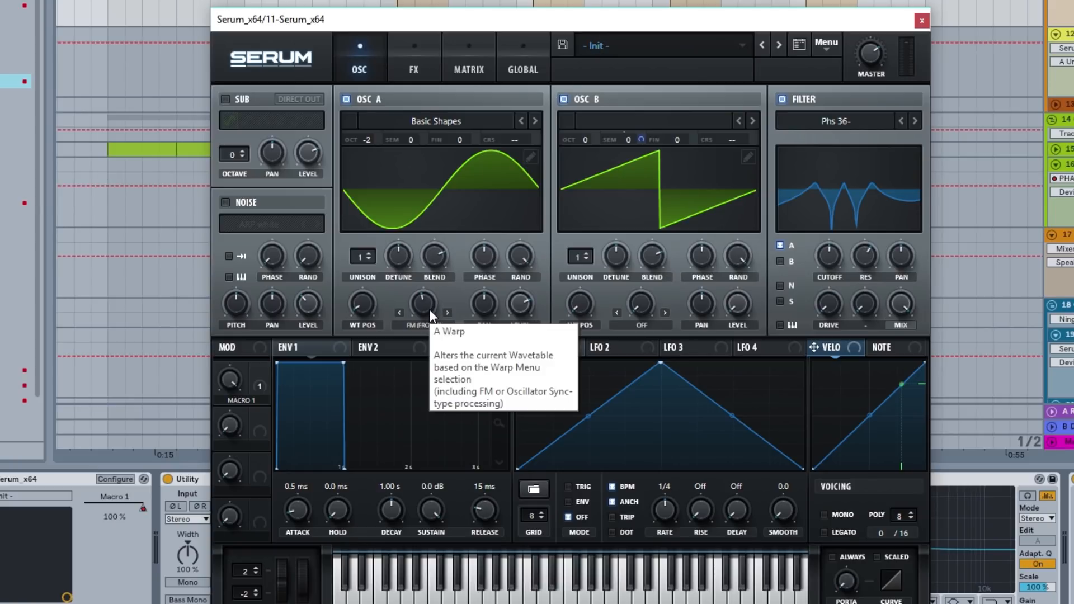
{"action": "key", "text": "space"}
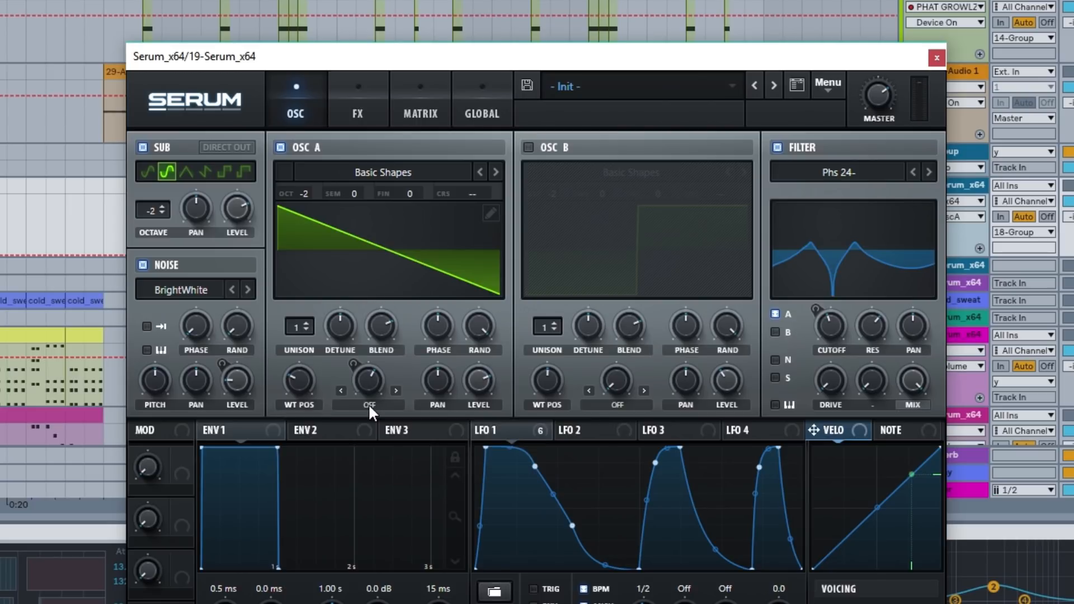
Set oscillator A's warp mode to Sync in the Serum instrument on track 19.
{"action": "left_click", "coordinate": [368, 404]}
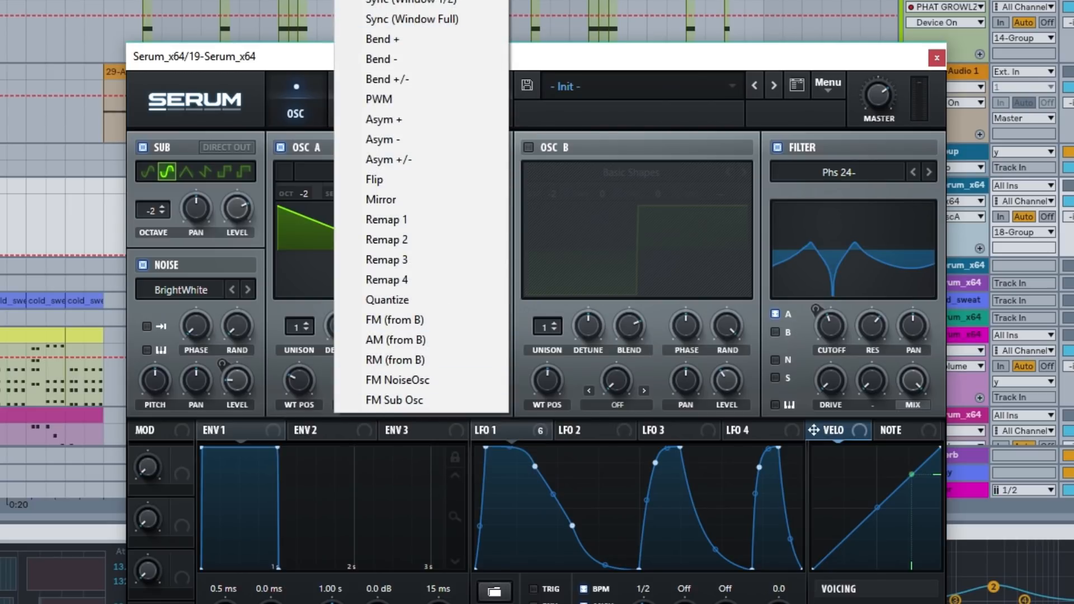
{"action": "left_click", "coordinate": [411, 0]}
{"action": "left_click", "coordinate": [398, 389]}
{"action": "left_click", "coordinate": [398, 389]}
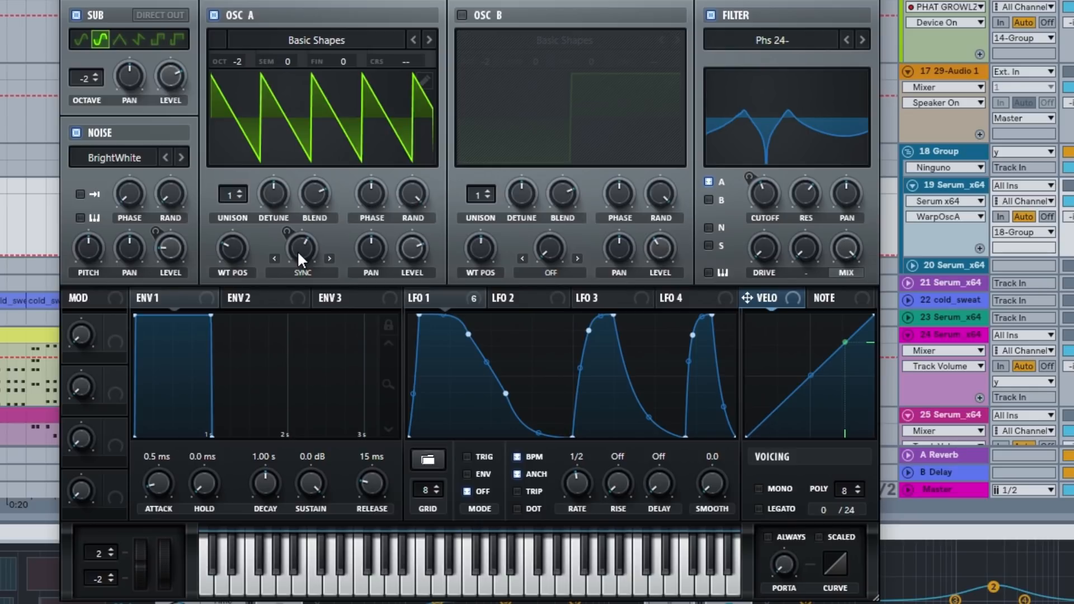
{"action": "mouse_move", "coordinate": [297, 249]}
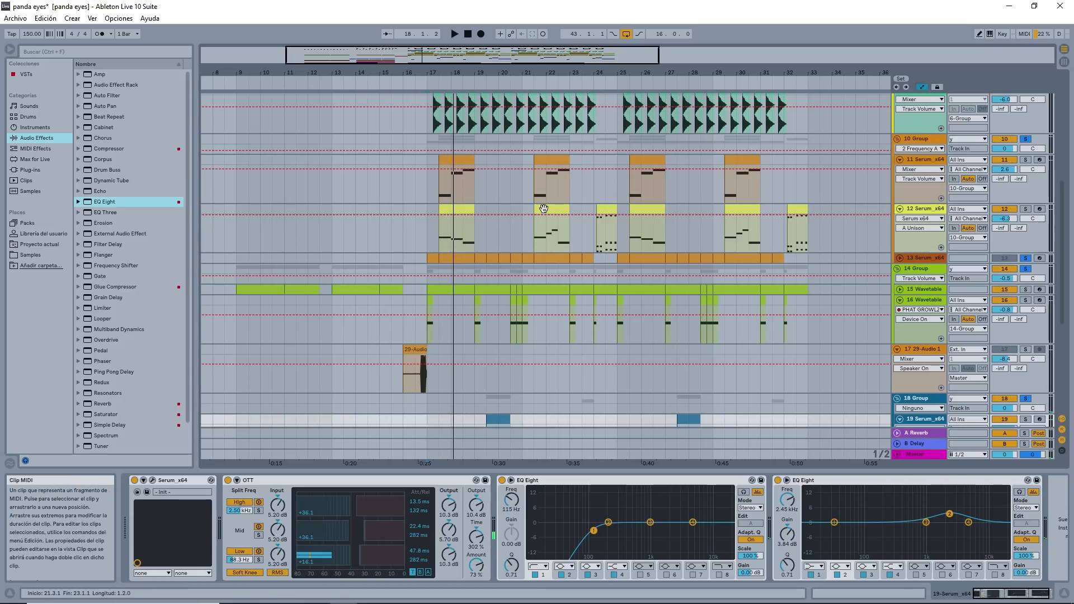
Play the soloed synth groups of the drop from bar 17.
{"action": "left_click", "coordinate": [428, 239]}
{"action": "key", "text": "space"}
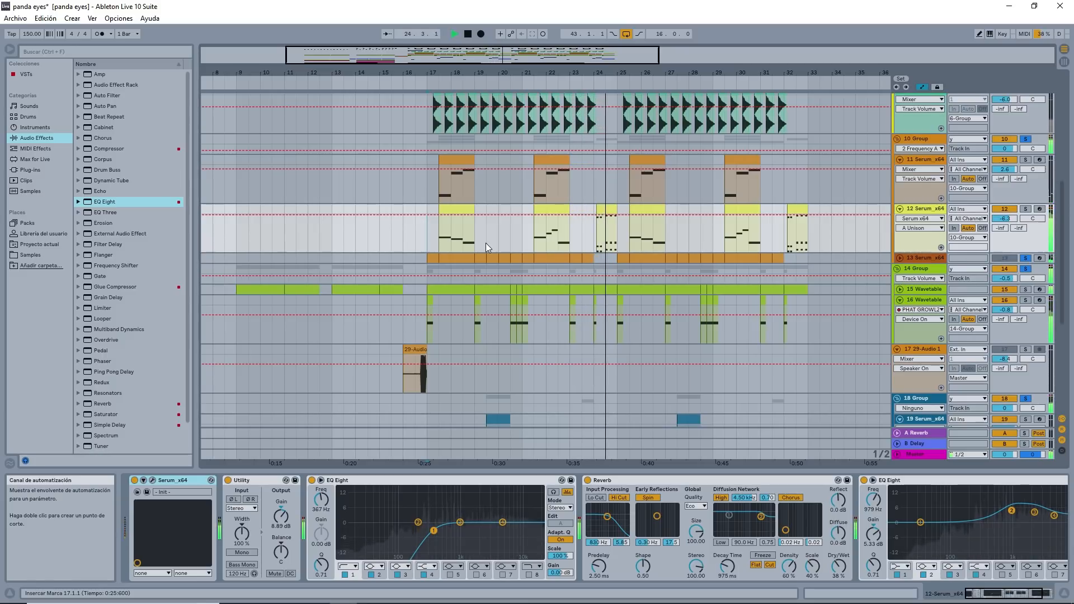
{"action": "key", "text": "space"}
Play the full arrangement from bar 9 and zoom the timeline in on the drop.
{"action": "left_click", "coordinate": [281, 304]}
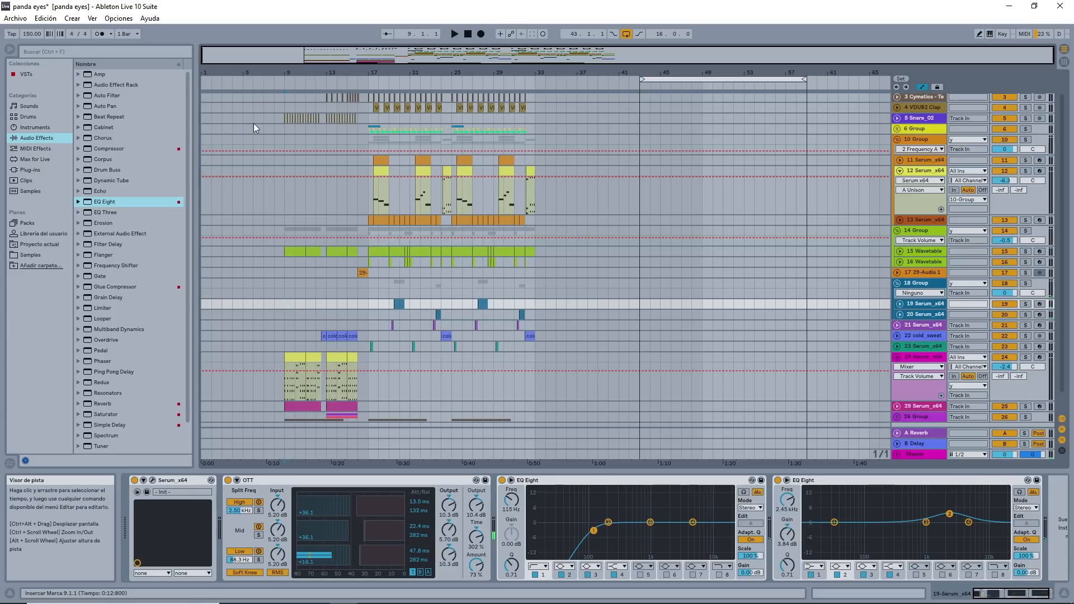
{"action": "left_click", "coordinate": [288, 171]}
{"action": "key", "text": "space"}
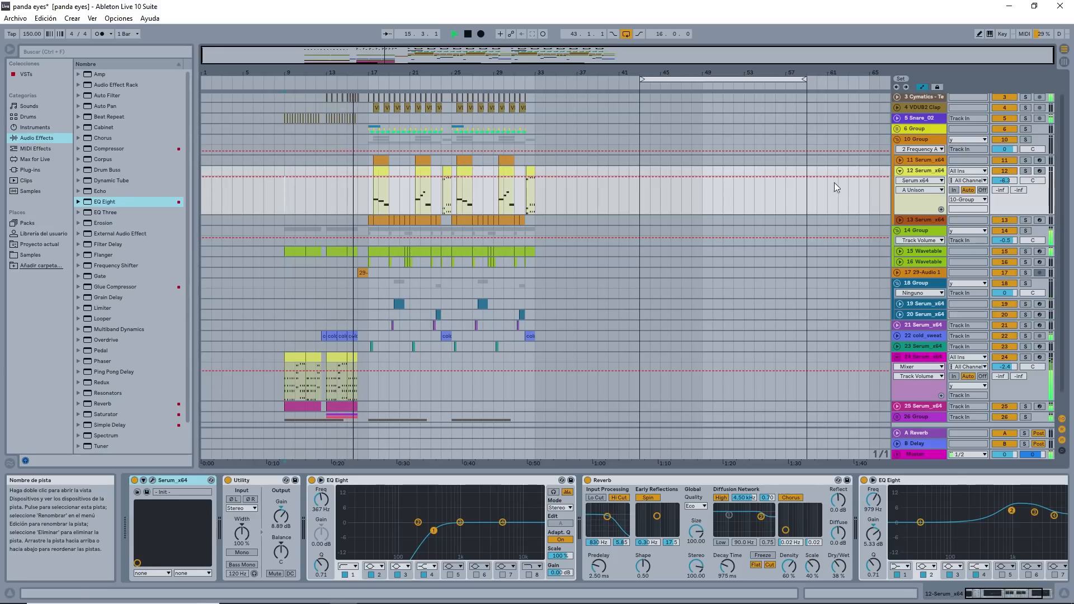
{"action": "left_click_drag", "start_coordinate": [448, 53], "coordinate": [448, 112]}
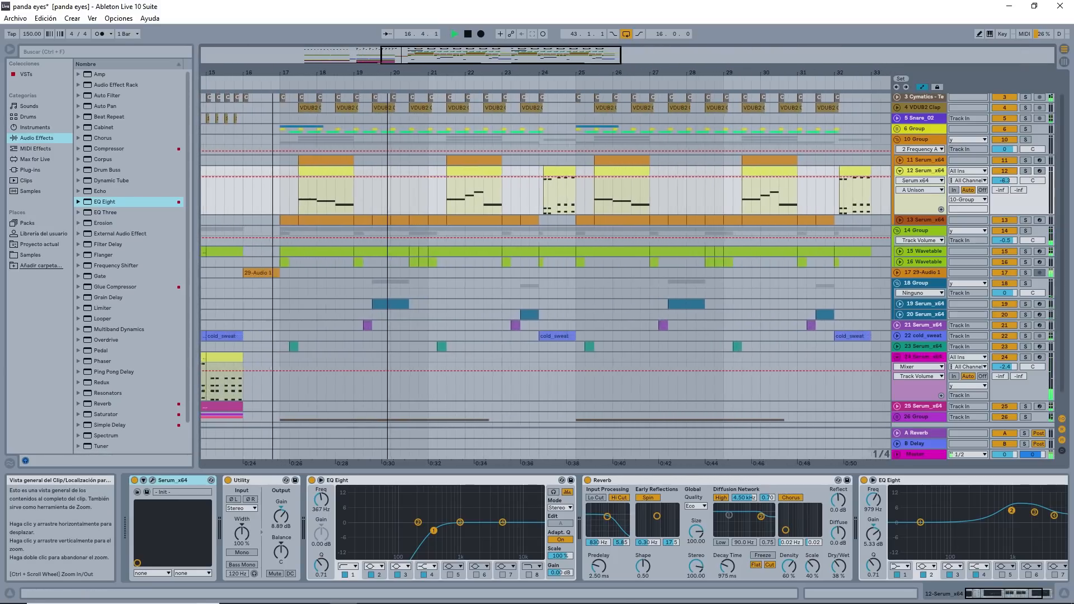